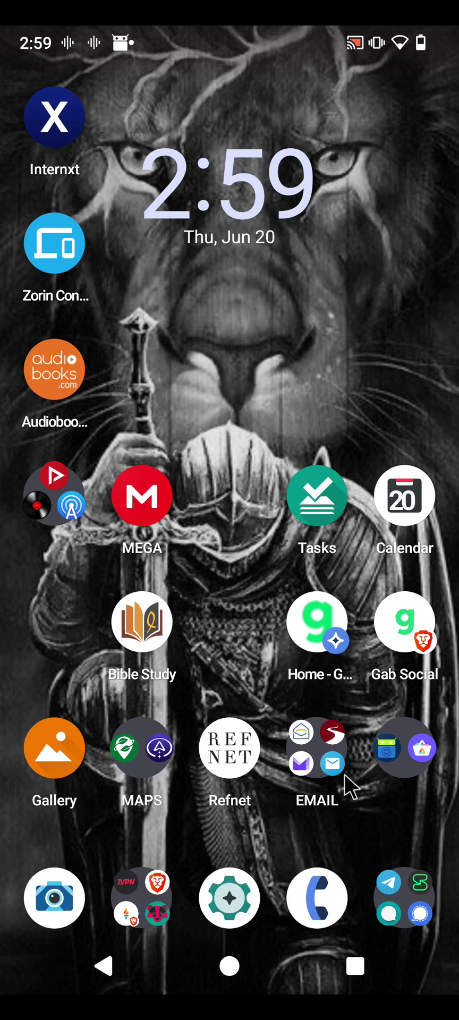
Launch F-Droid from the folder, search for 'say' and open the Sayboard listing
{"action": "left_click", "coordinate": [388, 751]}
{"action": "left_click", "coordinate": [308, 649]}
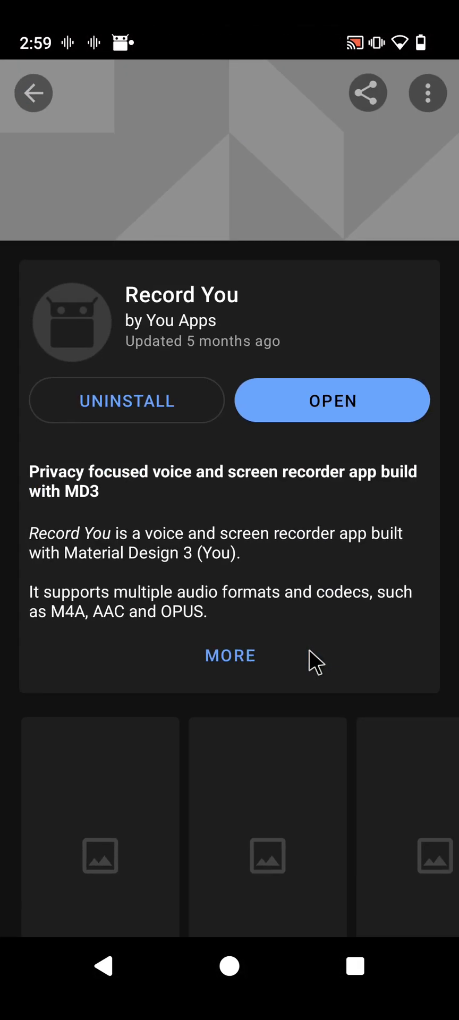
{"action": "left_click", "coordinate": [32, 94]}
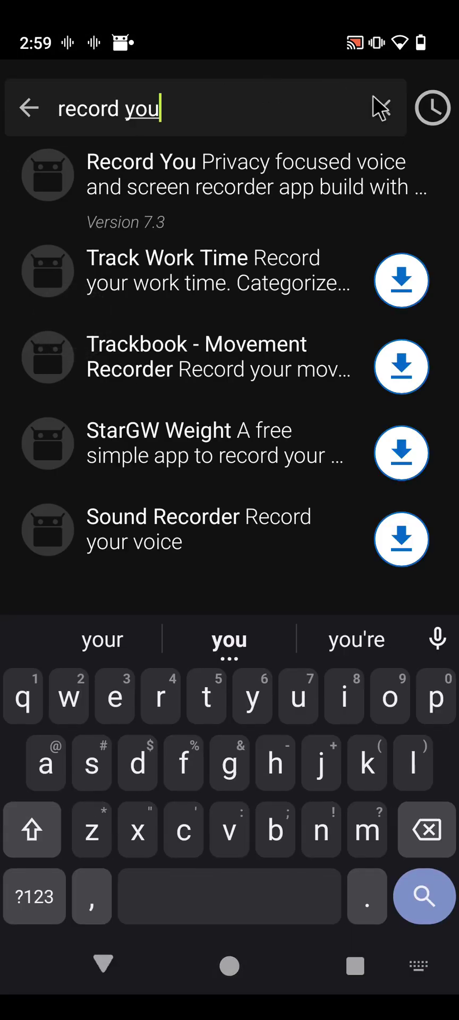
{"action": "left_click", "coordinate": [382, 108]}
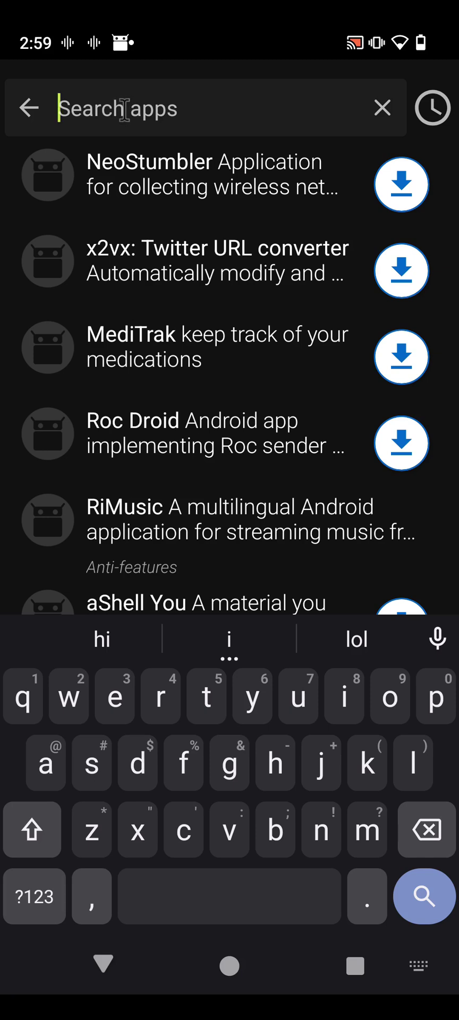
{"action": "type", "text": "say"}
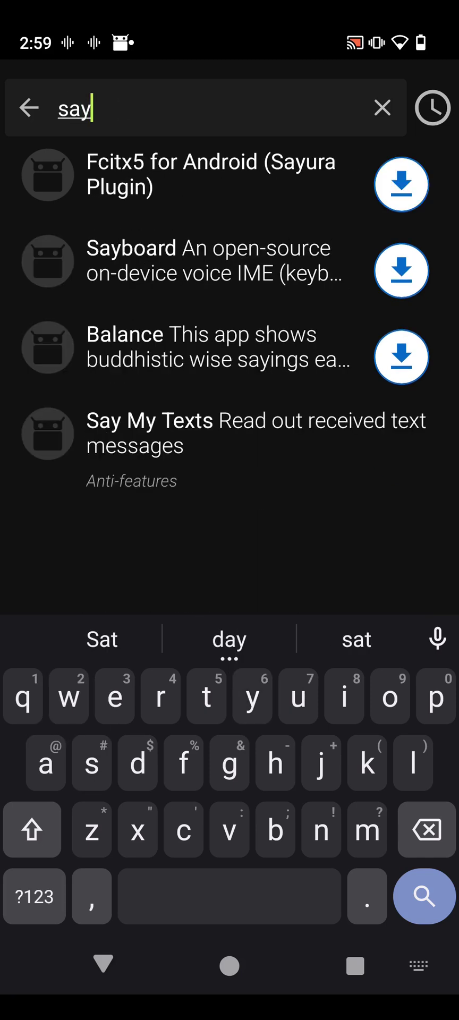
{"action": "left_click", "coordinate": [174, 262]}
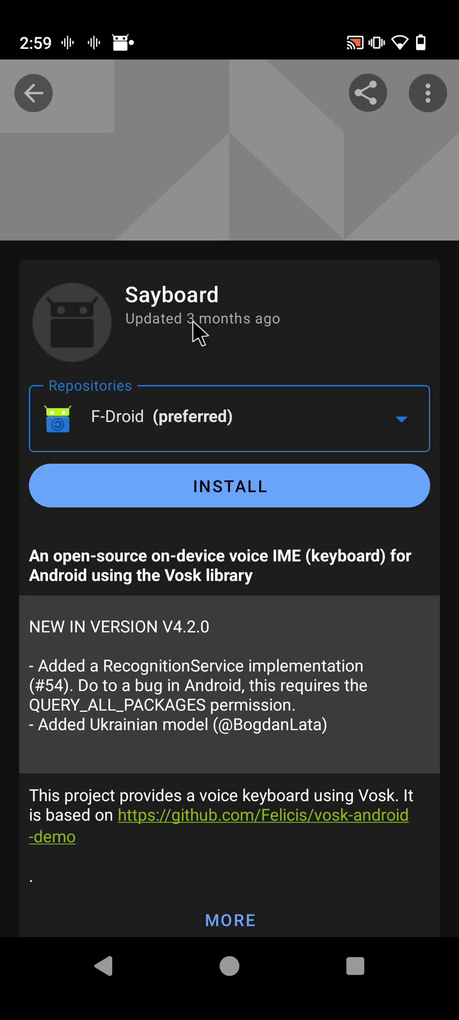
Start installing Sayboard, checking Wi‑Fi in quick settings before returning to its F-Droid page
{"action": "left_click", "coordinate": [213, 483]}
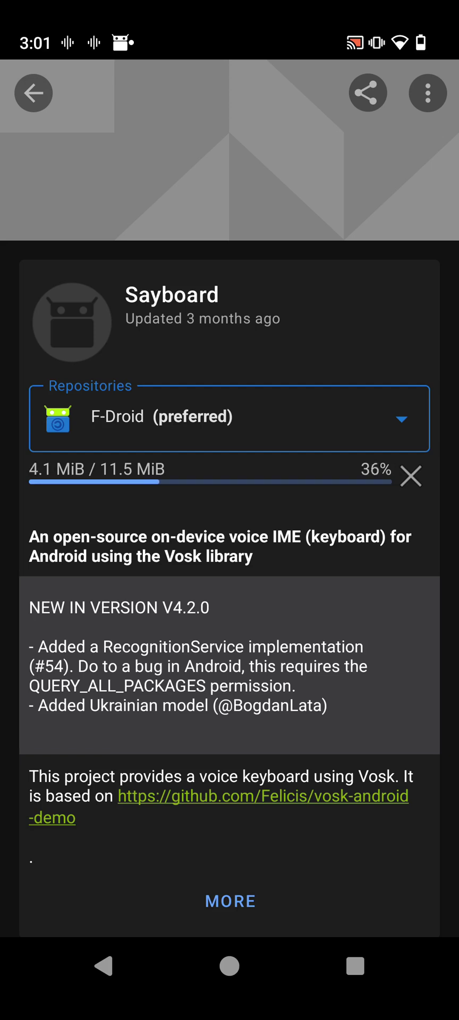
{"action": "left_click_drag", "start_coordinate": [230, 5], "coordinate": [230, 638]}
{"action": "left_click", "coordinate": [341, 311]}
{"action": "left_click", "coordinate": [103, 966]}
{"action": "left_click", "coordinate": [229, 485]}
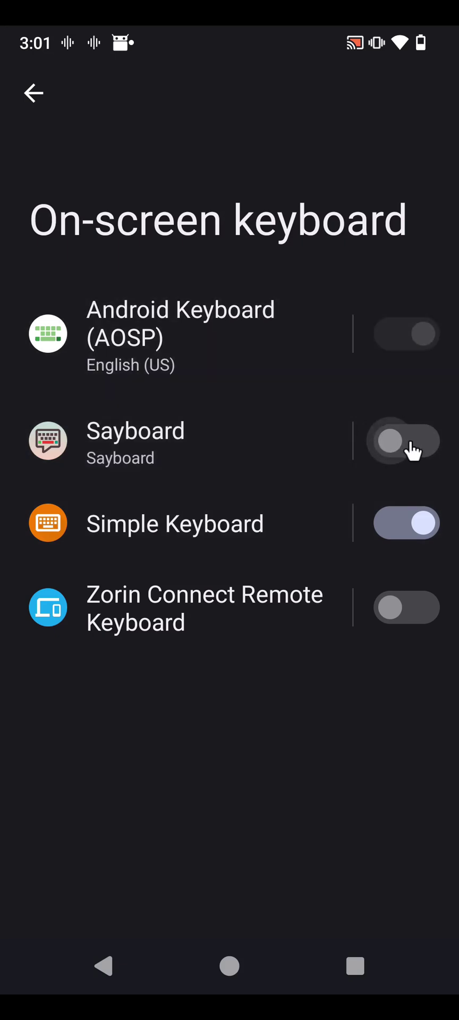
Switch Sayboard on in the on-screen keyboard list and confirm the Attention and Note warnings
{"action": "left_click", "coordinate": [410, 441]}
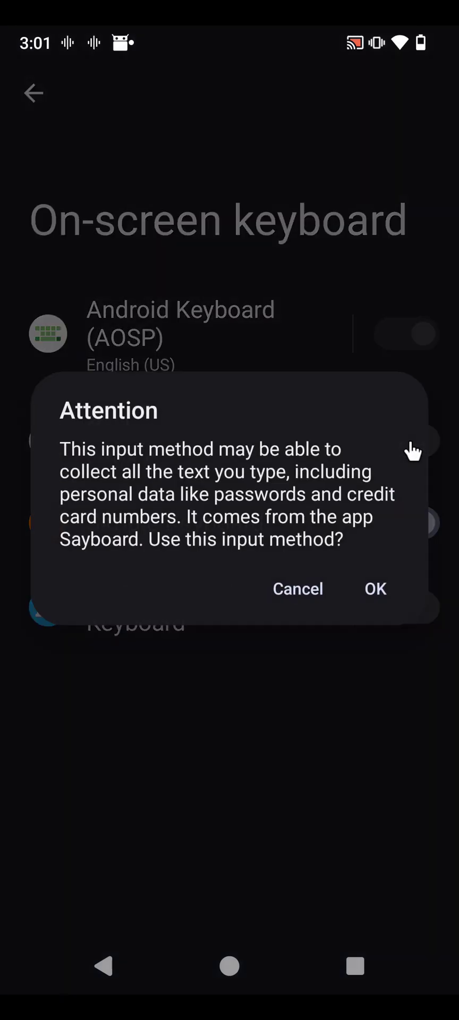
{"action": "left_click", "coordinate": [367, 587]}
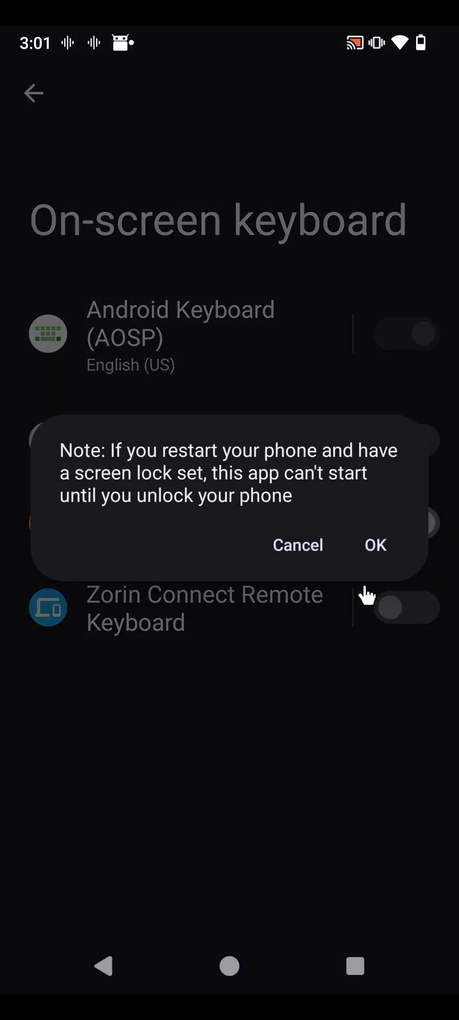
{"action": "left_click", "coordinate": [377, 548]}
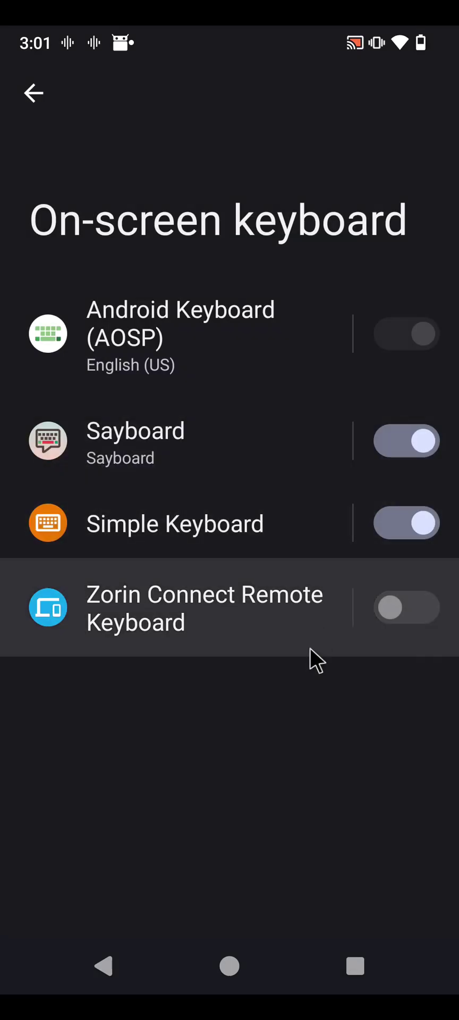
Launch Sayboard from the app drawer, allow notifications, and download the English (United States) model
{"action": "left_click", "coordinate": [229, 967]}
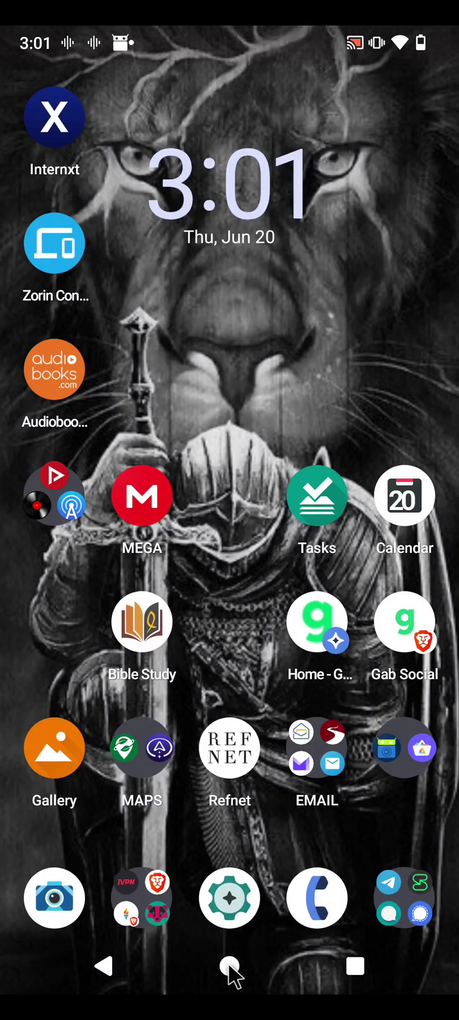
{"action": "left_click", "coordinate": [228, 963]}
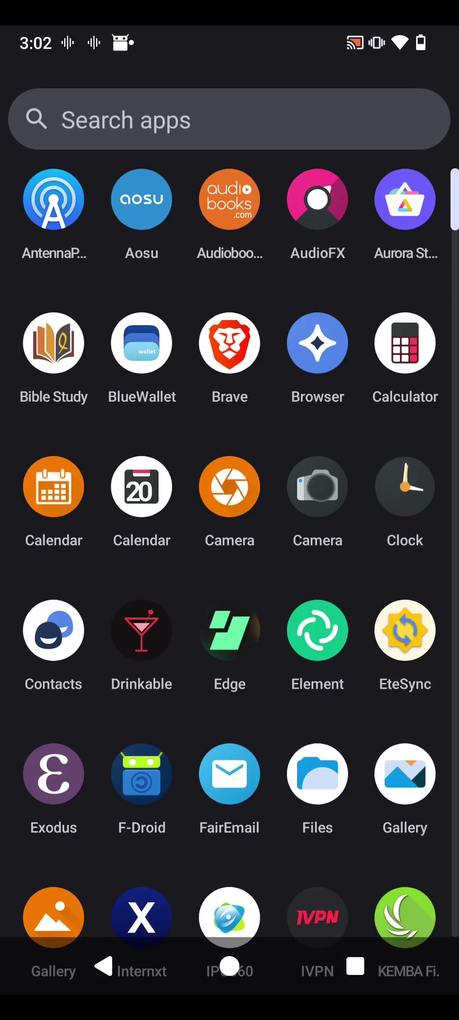
{"action": "scroll", "coordinate": [229, 548], "scroll_direction": "down", "scroll_amount": 5}
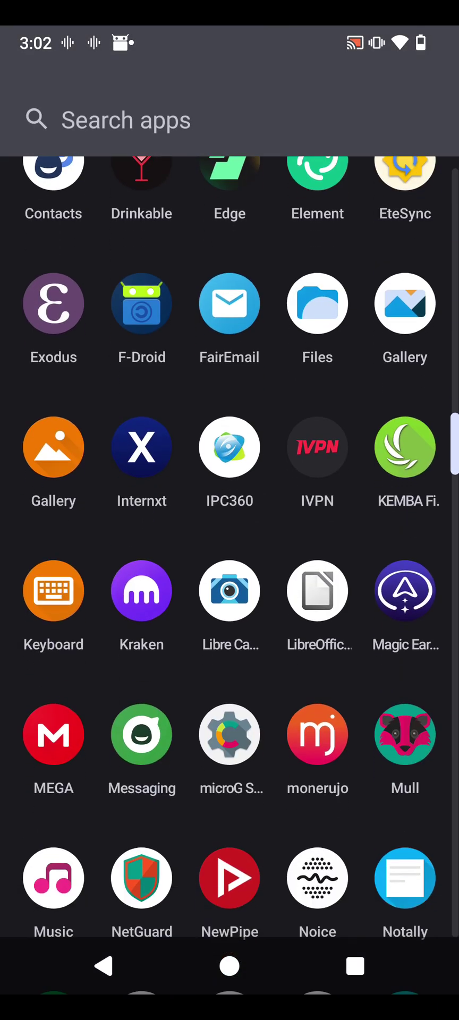
{"action": "scroll", "coordinate": [229, 547], "scroll_direction": "down", "scroll_amount": 4}
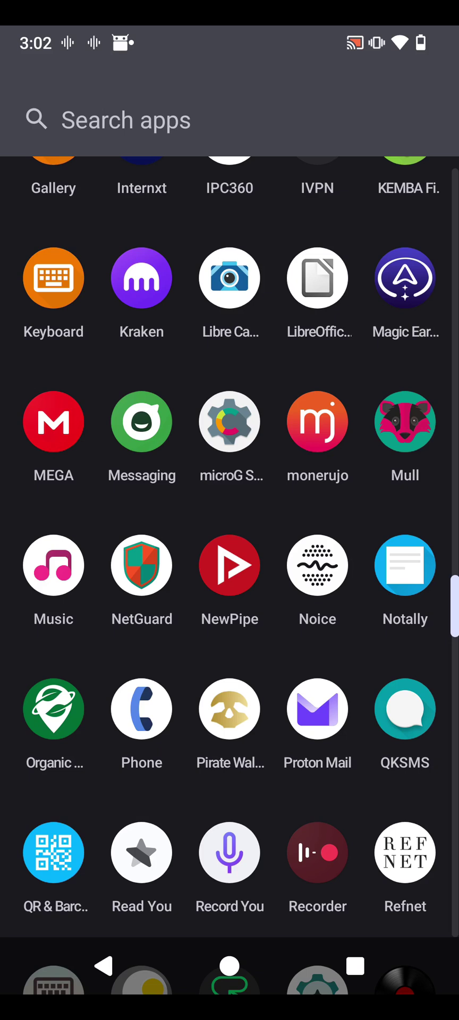
{"action": "scroll", "coordinate": [229, 548], "scroll_direction": "down", "scroll_amount": 4}
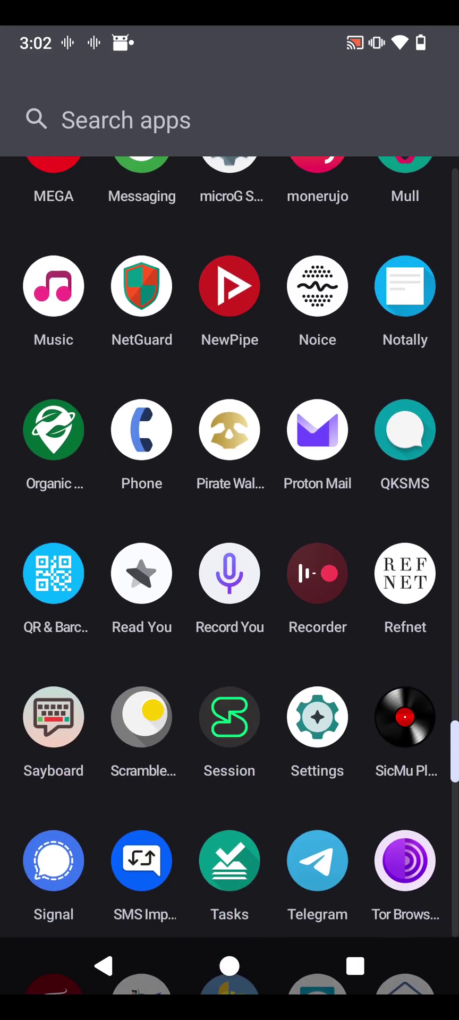
{"action": "left_click", "coordinate": [53, 717]}
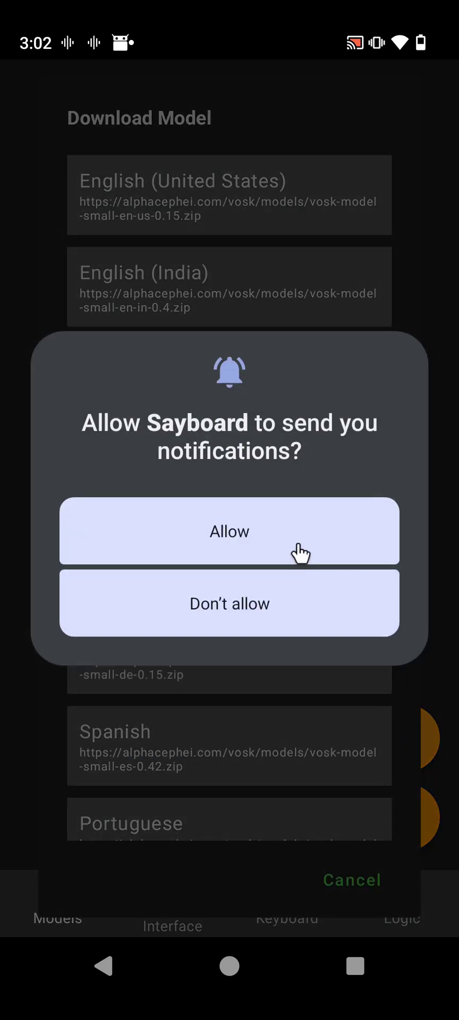
{"action": "left_click", "coordinate": [300, 552]}
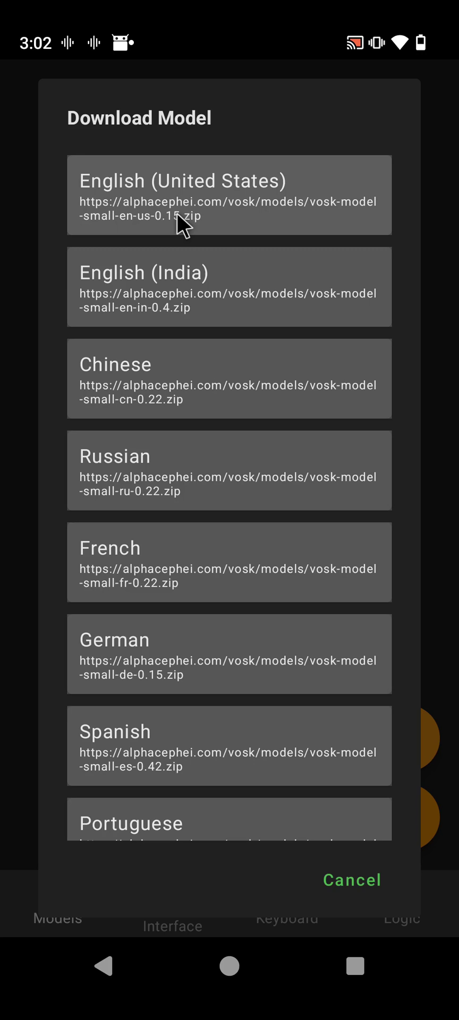
{"action": "left_click", "coordinate": [203, 200]}
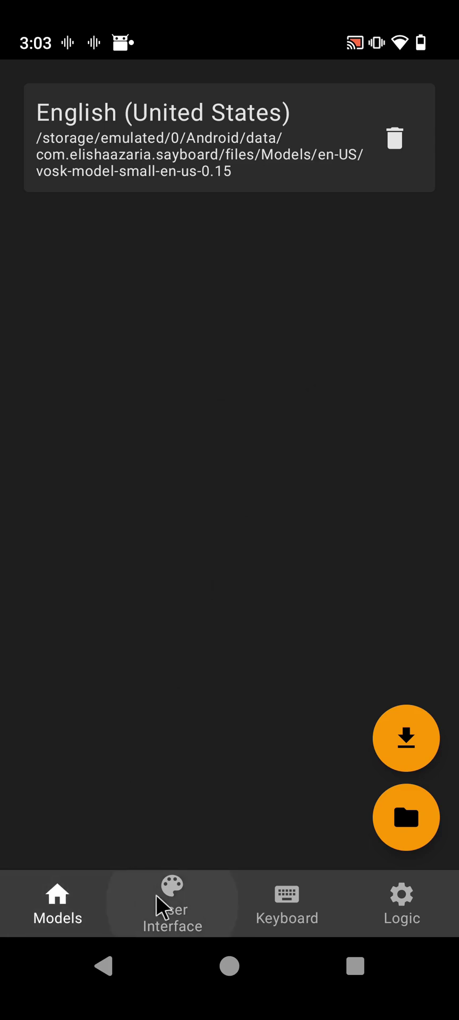
Enable Auto switch back under Logic, then view the Keyboard settings showing heights 0.3 and 0.5
{"action": "left_click", "coordinate": [388, 917]}
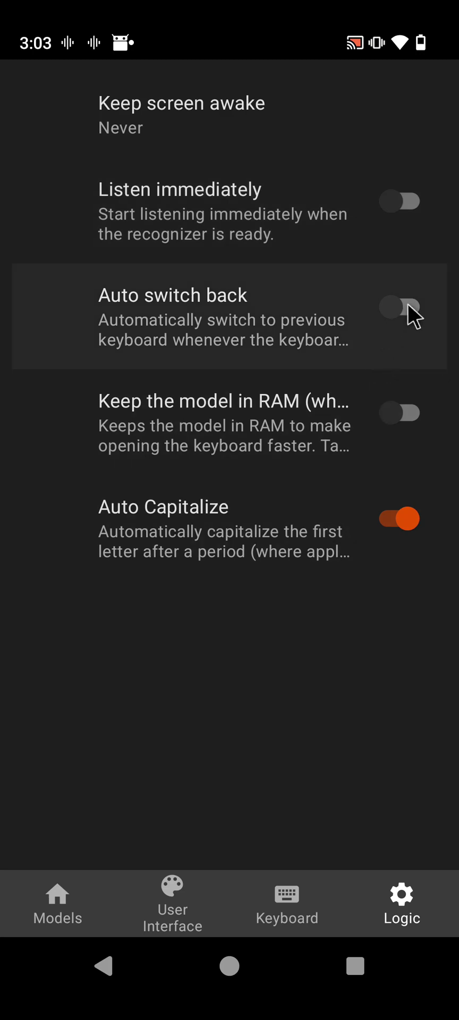
{"action": "left_click", "coordinate": [405, 307]}
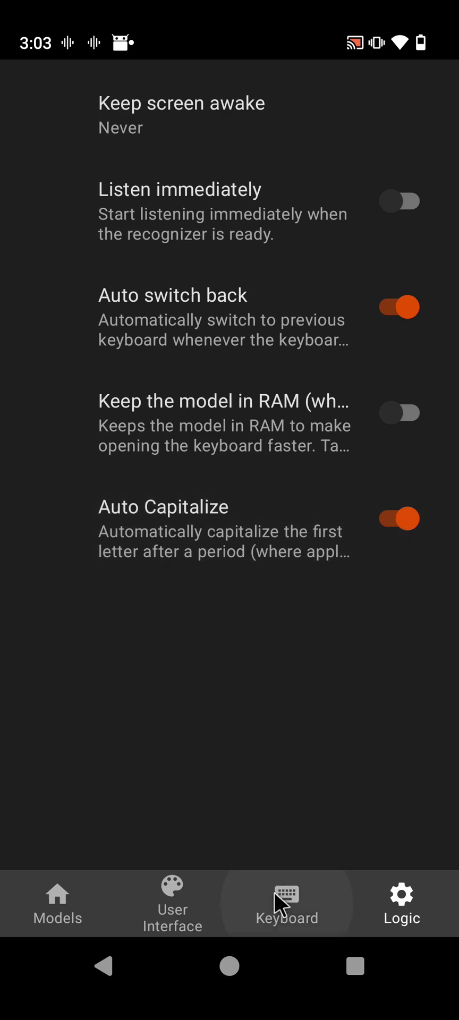
{"action": "left_click", "coordinate": [275, 907]}
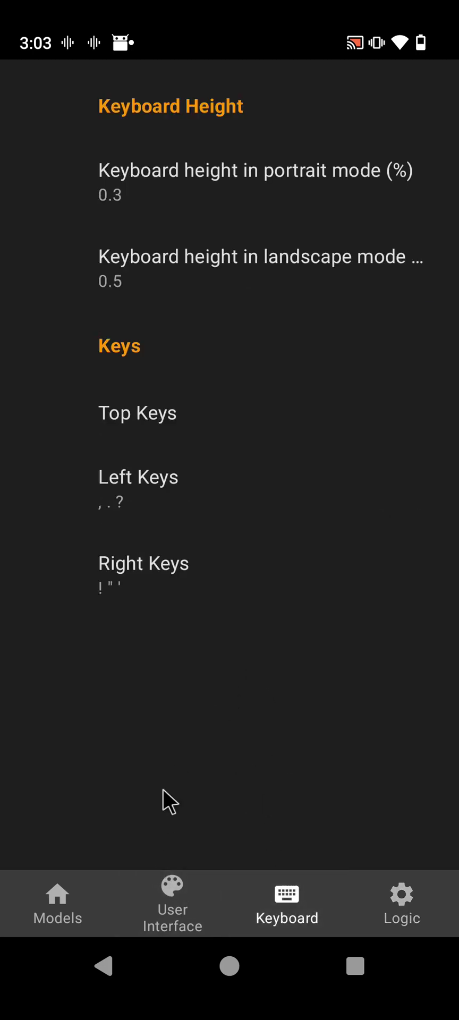
Open a QKSMS conversation from the dock folder and show the input method chooser
{"action": "left_click", "coordinate": [231, 966]}
{"action": "left_click", "coordinate": [397, 901]}
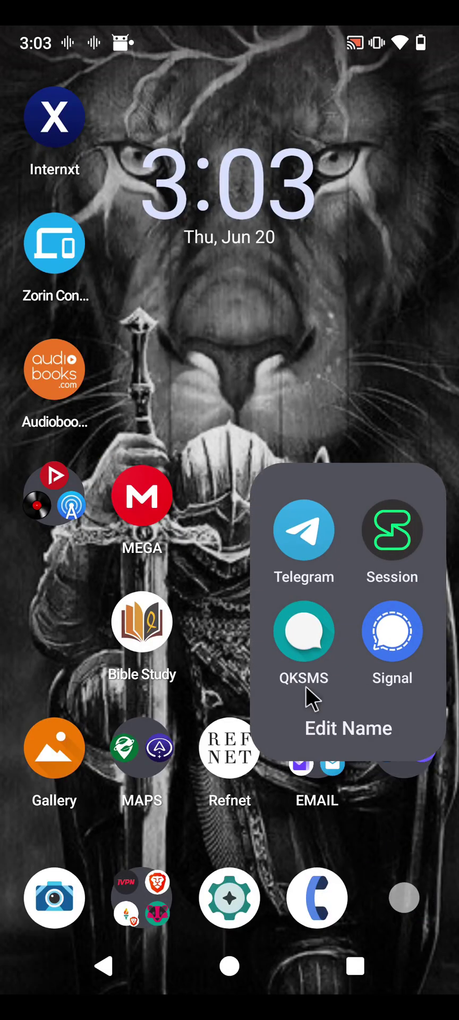
{"action": "left_click", "coordinate": [305, 657]}
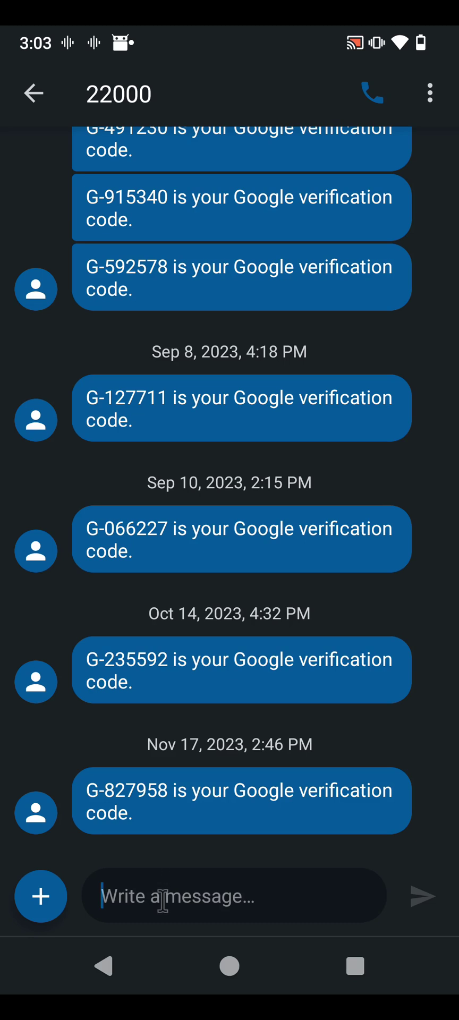
{"action": "left_click", "coordinate": [162, 898]}
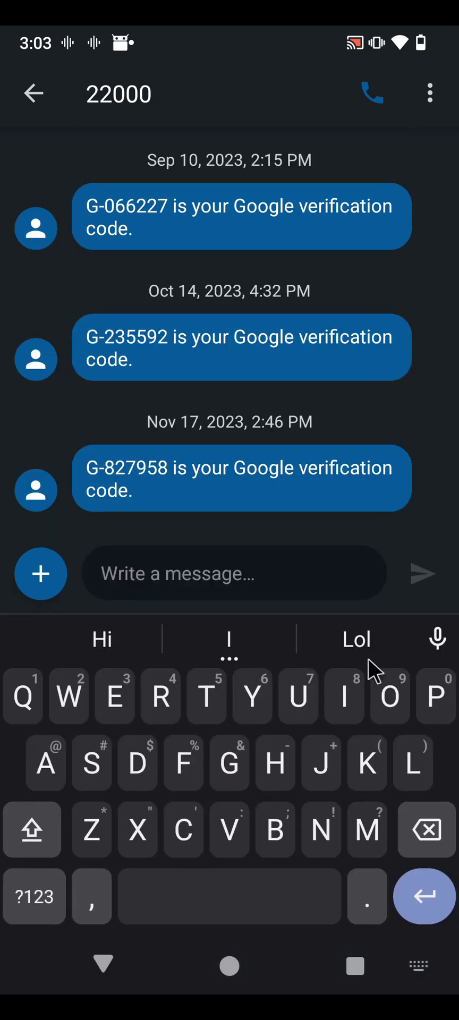
{"action": "left_click", "coordinate": [410, 969]}
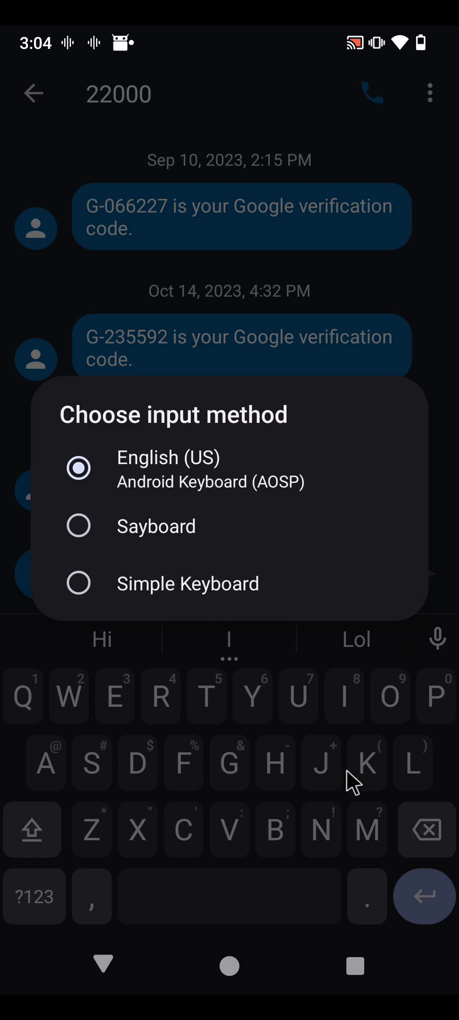
Switch to Sayboard voice input, dictate a reply draft, then open Sayboard's settings on the Models page
{"action": "left_click", "coordinate": [258, 481]}
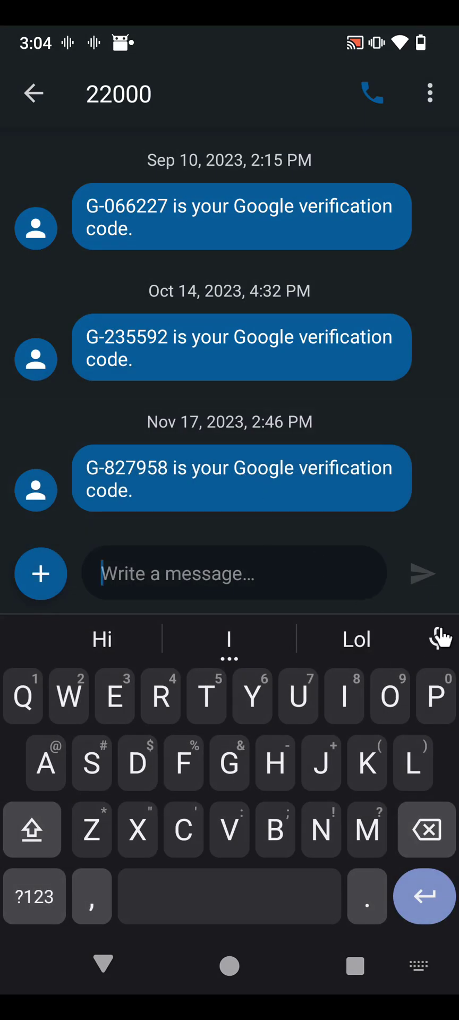
{"action": "left_click", "coordinate": [436, 642]}
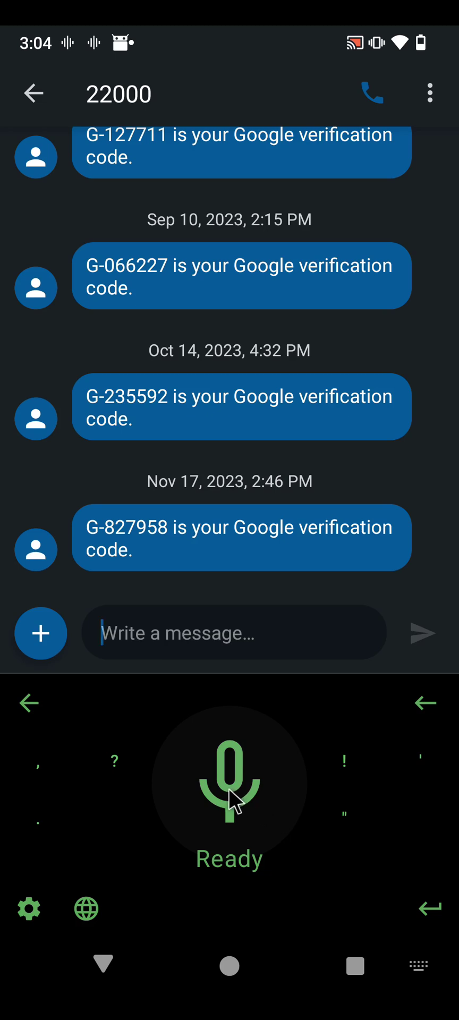
{"action": "left_click", "coordinate": [225, 795]}
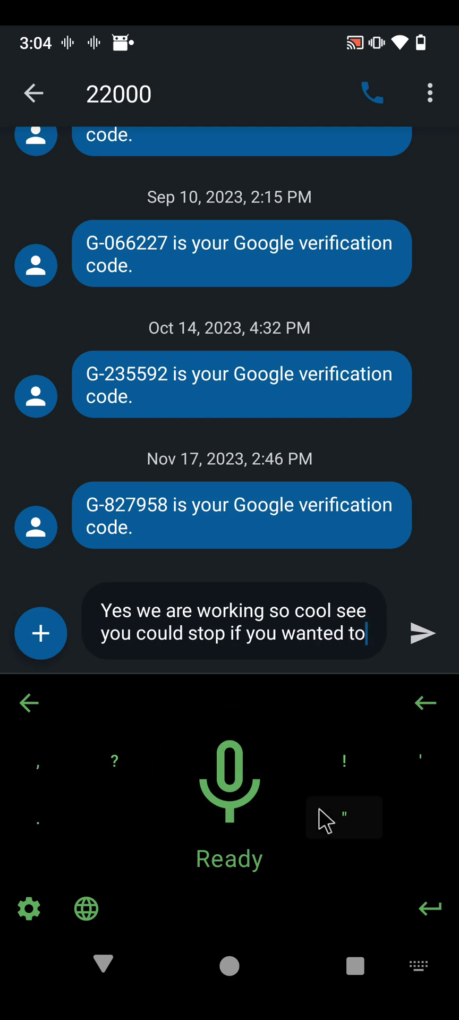
{"action": "left_click", "coordinate": [28, 909]}
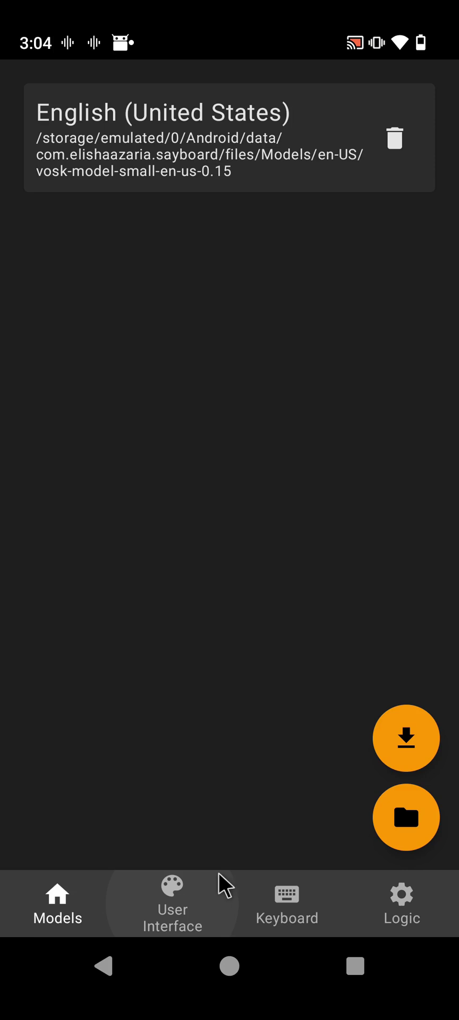
Go from User Interface to the Keyboard tab and open Right Keys listing !, " and '
{"action": "left_click", "coordinate": [183, 898]}
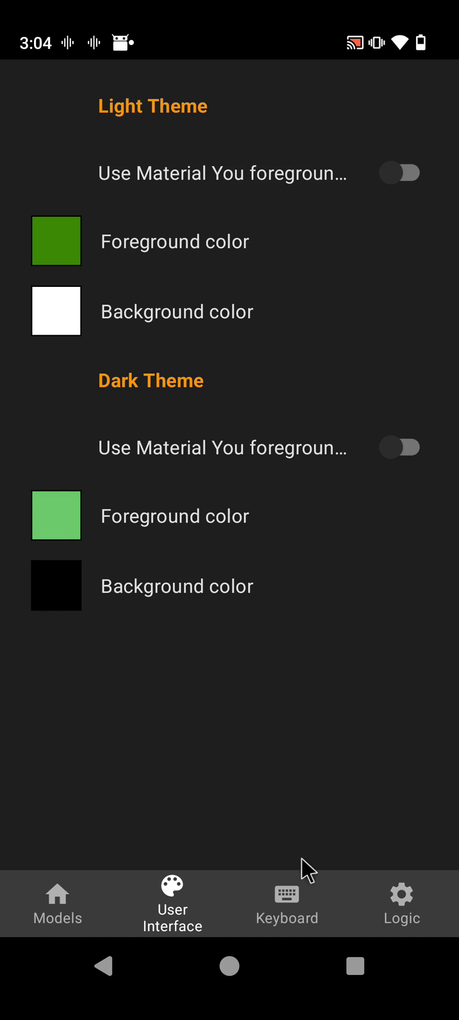
{"action": "left_click", "coordinate": [298, 900]}
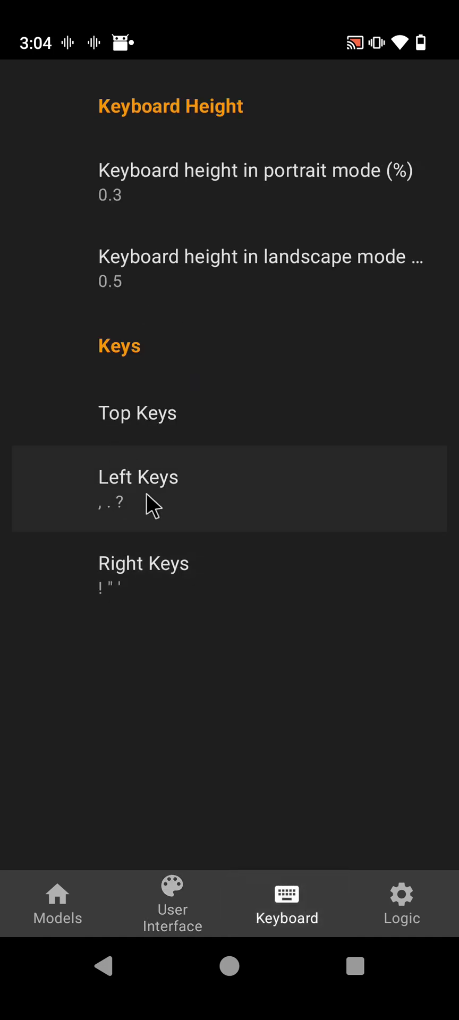
{"action": "left_click", "coordinate": [164, 568]}
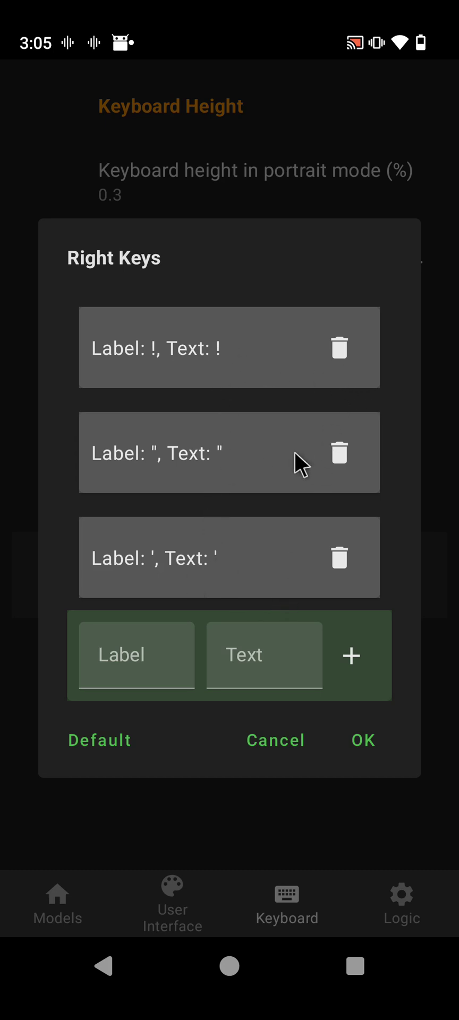
Delete the !, " and ' entries from the right keys
{"action": "left_click", "coordinate": [340, 350]}
{"action": "left_click", "coordinate": [340, 378]}
{"action": "left_click", "coordinate": [329, 422]}
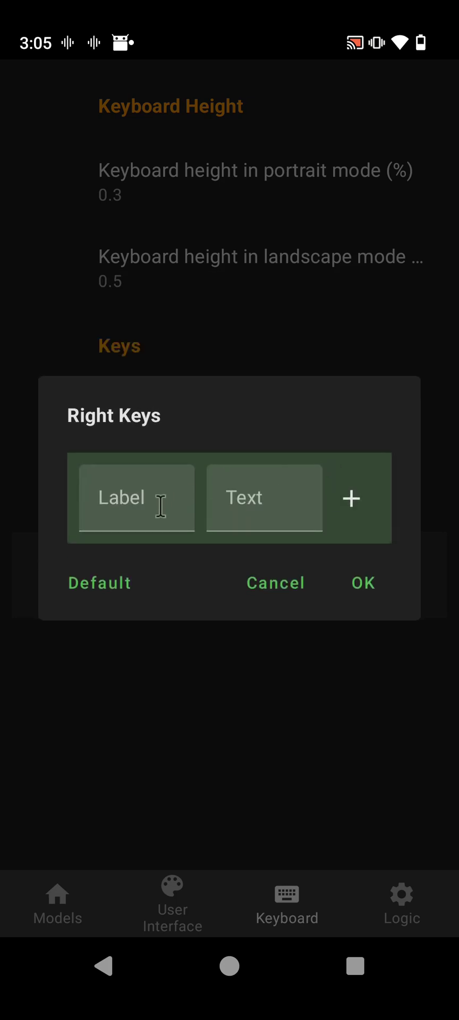
Add a period key with label '.' and text '.'
{"action": "left_click", "coordinate": [159, 503]}
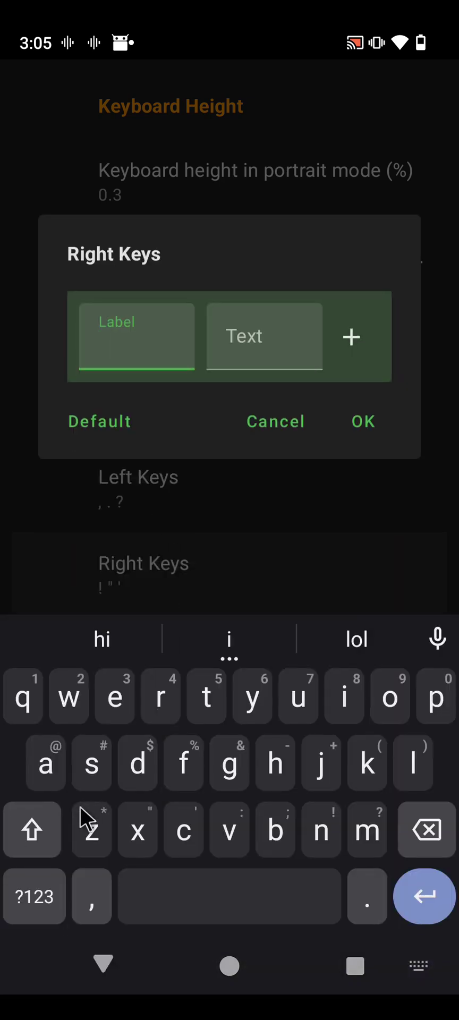
{"action": "left_click", "coordinate": [356, 892]}
{"action": "left_click", "coordinate": [229, 343]}
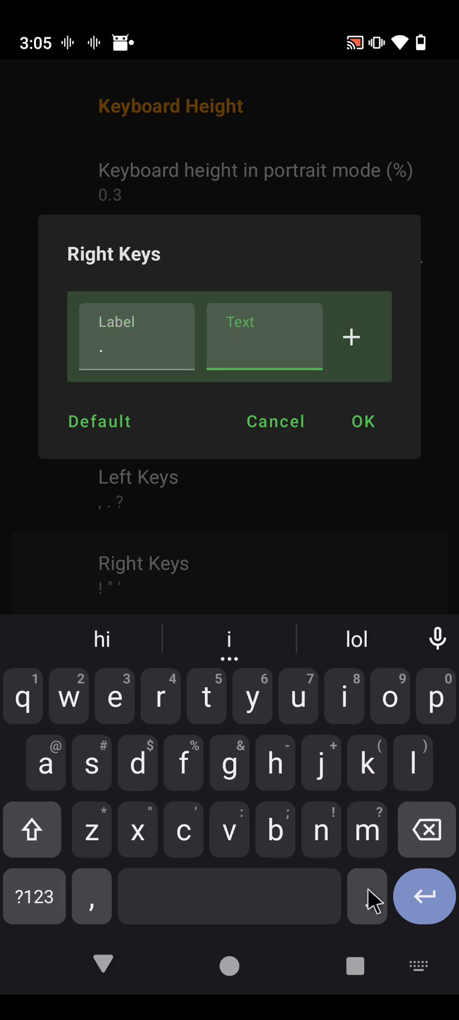
{"action": "left_click", "coordinate": [365, 888]}
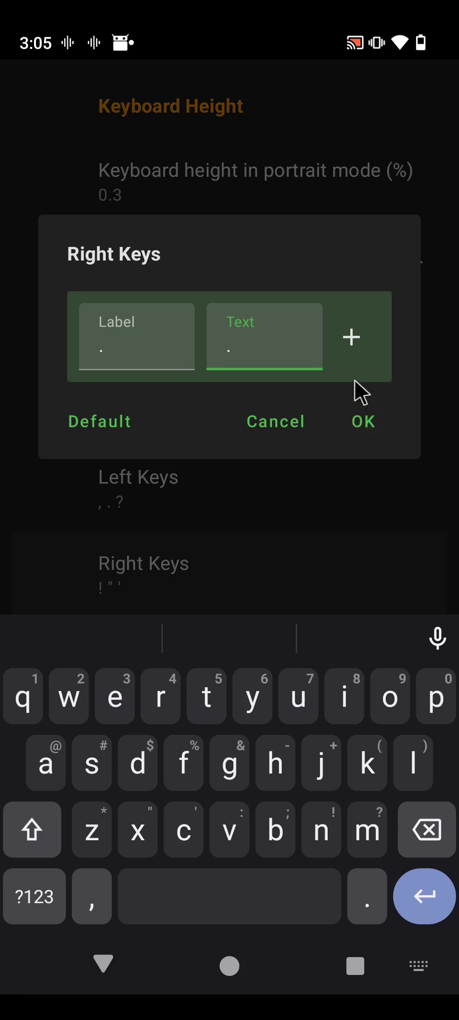
{"action": "left_click", "coordinate": [352, 341]}
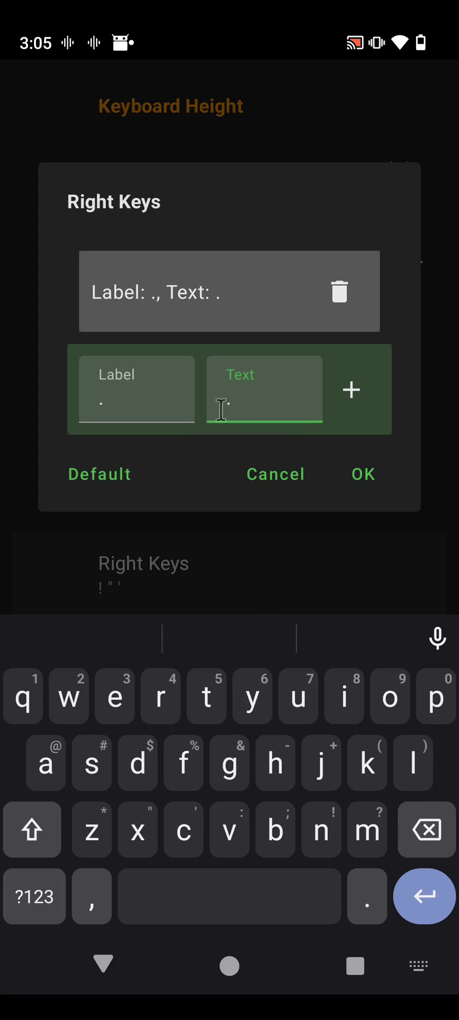
{"action": "left_click", "coordinate": [437, 845]}
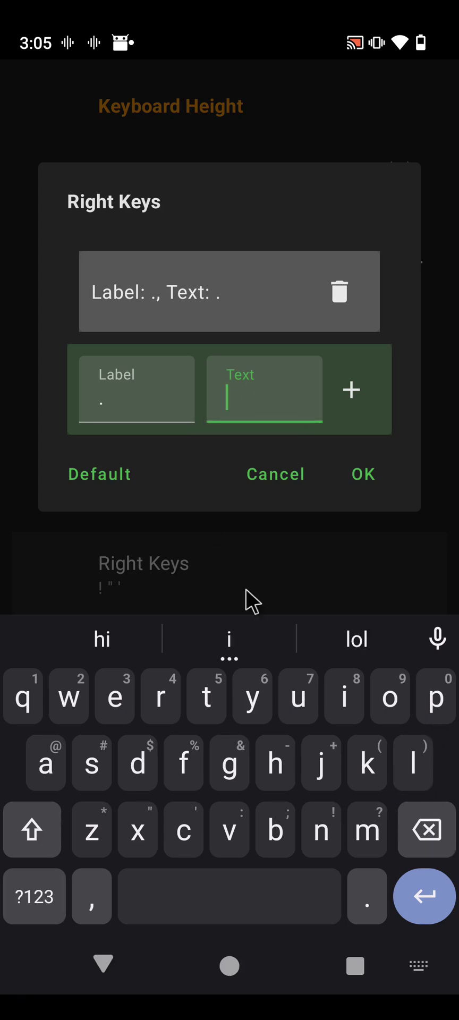
Add a comma key with label ',' and text ','
{"action": "left_click", "coordinate": [150, 403]}
{"action": "left_click", "coordinate": [427, 830]}
{"action": "left_click", "coordinate": [97, 894]}
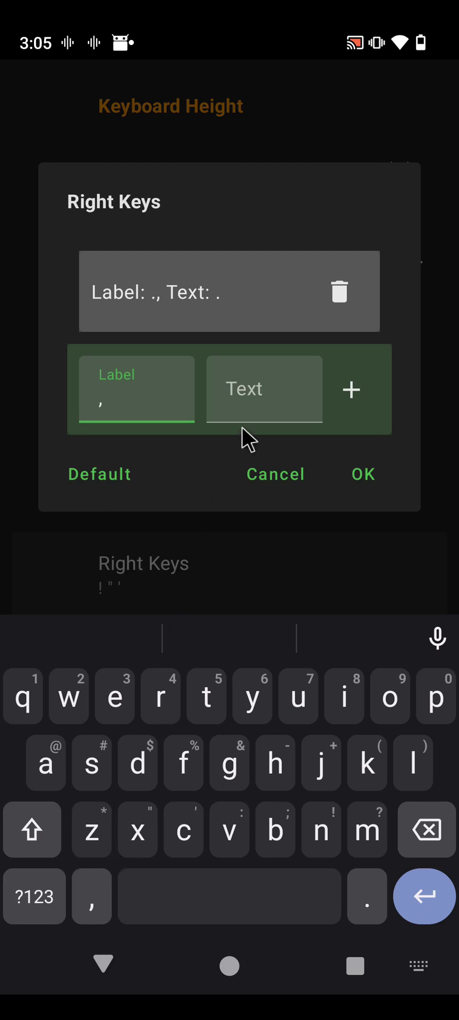
{"action": "left_click", "coordinate": [246, 410]}
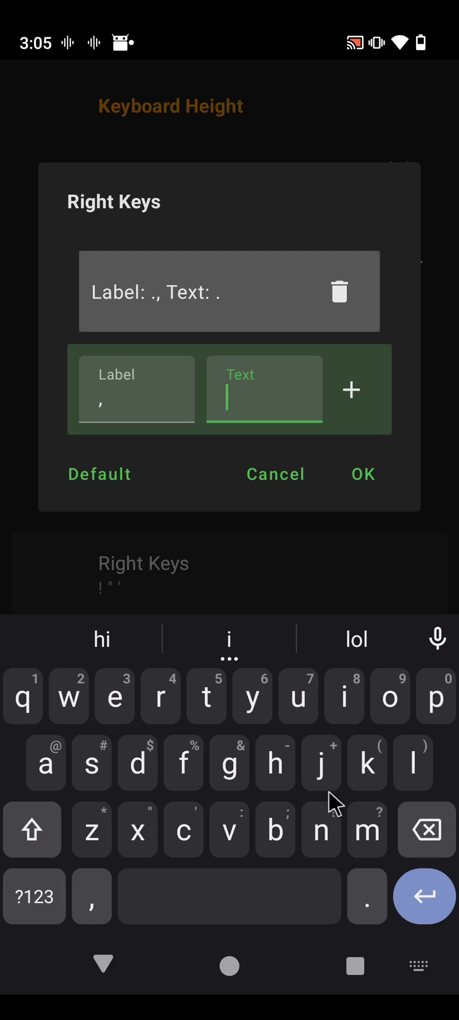
{"action": "left_click", "coordinate": [101, 903]}
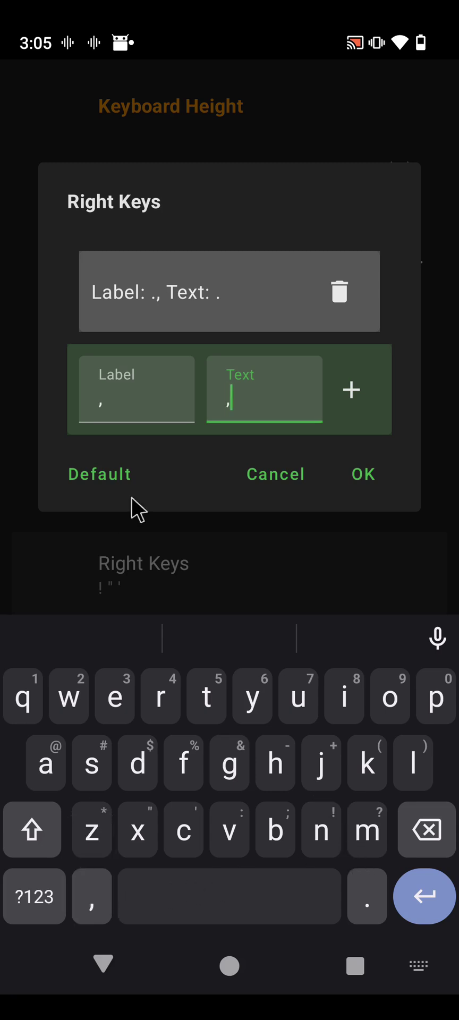
{"action": "left_click", "coordinate": [352, 392]}
Add an 's' key and save the right keys as period, comma and s
{"action": "left_click", "coordinate": [149, 465]}
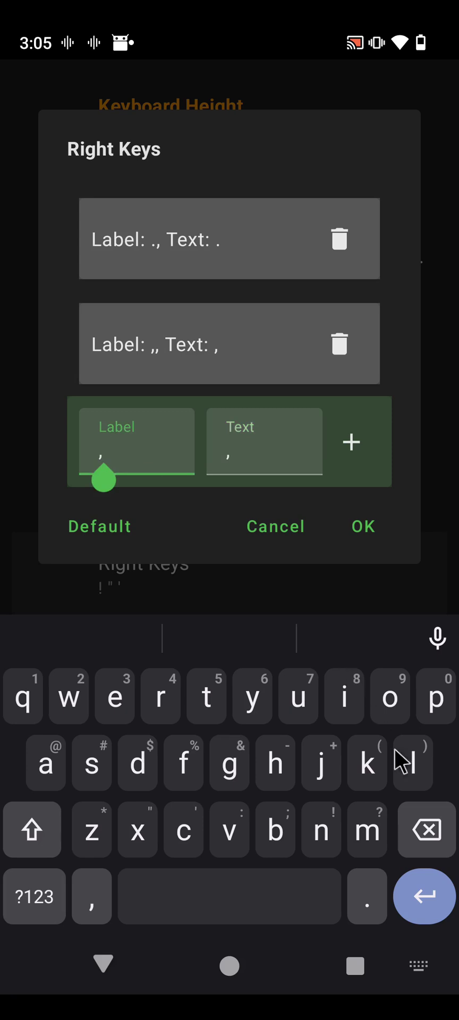
{"action": "left_click", "coordinate": [427, 830]}
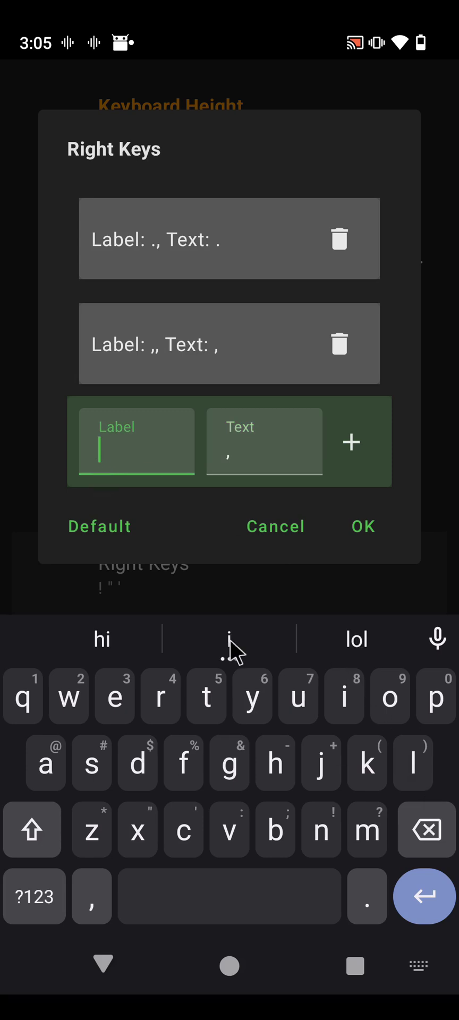
{"action": "left_click", "coordinate": [96, 764]}
{"action": "left_click", "coordinate": [240, 457]}
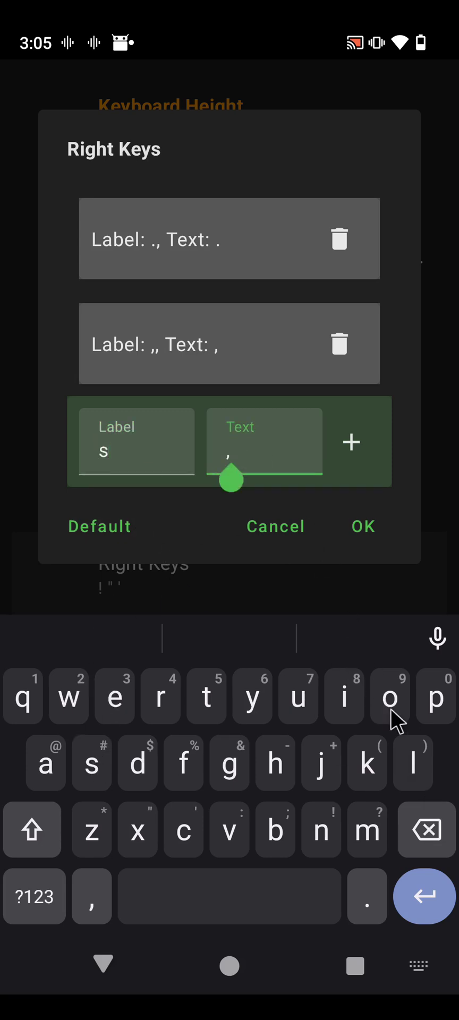
{"action": "left_click", "coordinate": [425, 830]}
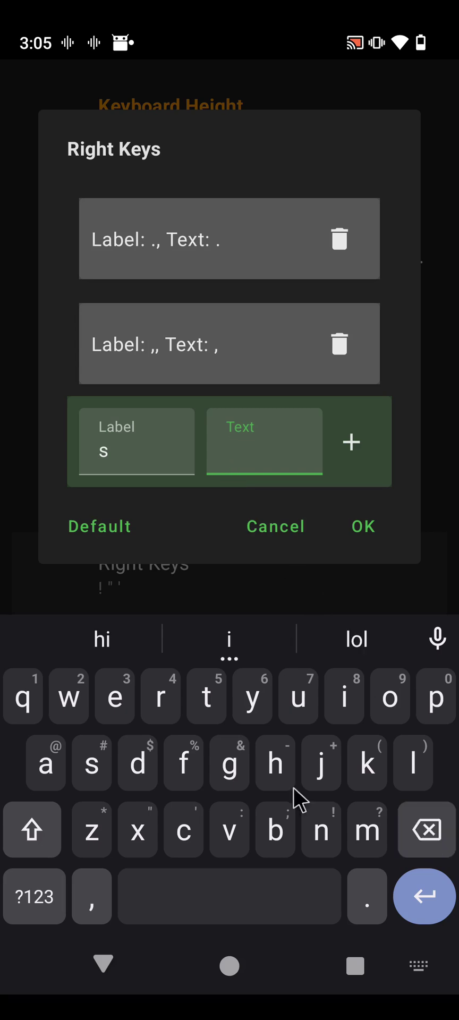
{"action": "left_click", "coordinate": [241, 900]}
{"action": "left_click", "coordinate": [352, 442]}
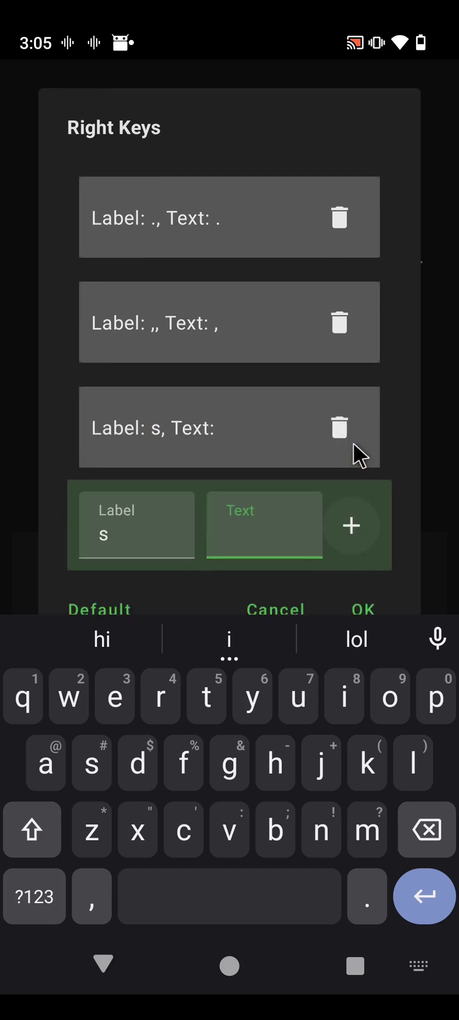
{"action": "left_click", "coordinate": [363, 599]}
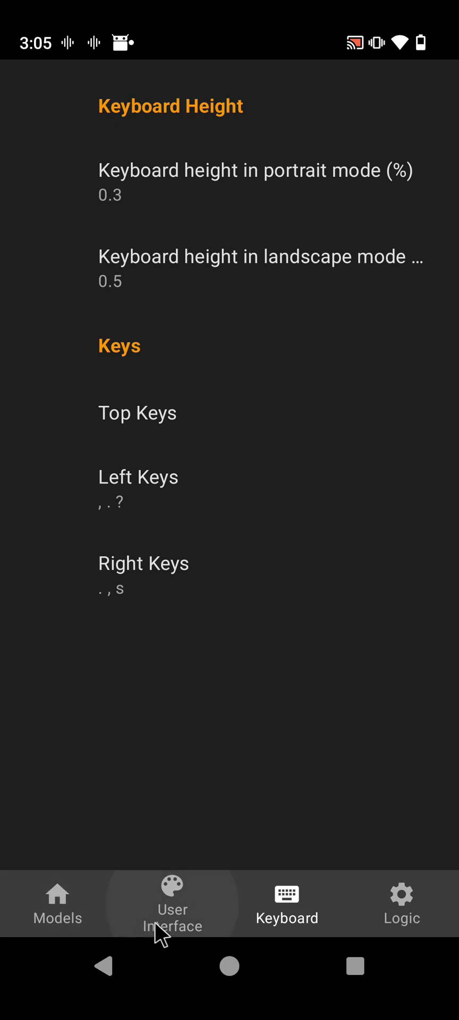
Return to the QKSMS conversation through the recent apps overview
{"action": "left_click", "coordinate": [347, 968]}
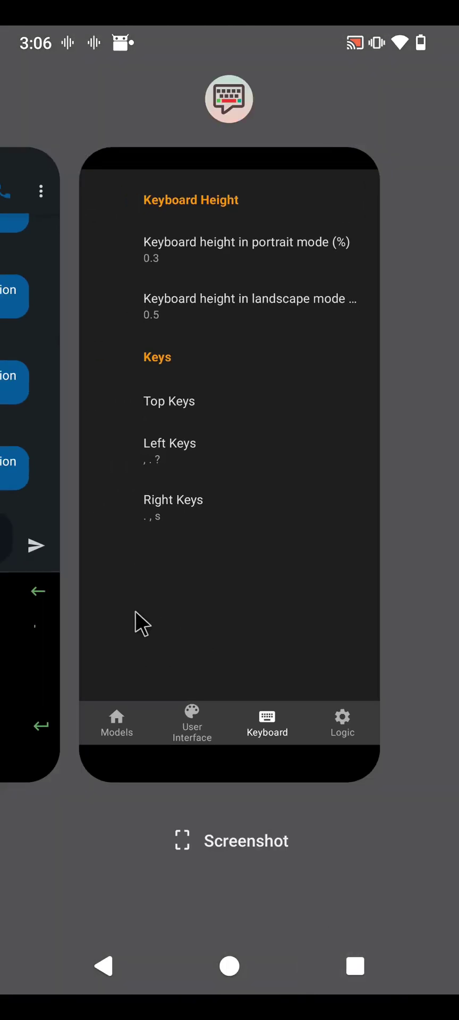
{"action": "left_click_drag", "start_coordinate": [135, 611], "coordinate": [330, 611]}
{"action": "left_click", "coordinate": [229, 478]}
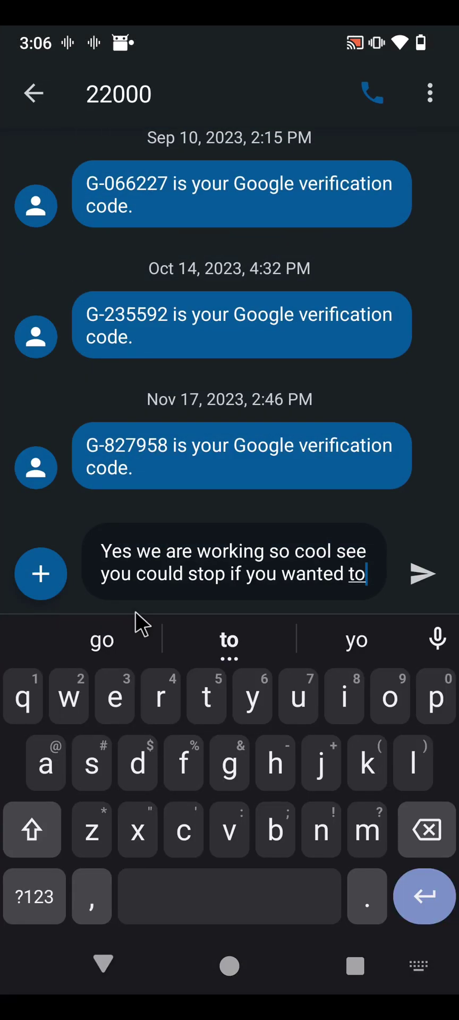
Delete the drafted message text and bring up Sayboard's voice keyboard with its new period, comma and s keys
{"action": "left_click_drag", "start_coordinate": [375, 574], "coordinate": [132, 610]}
{"action": "left_click", "coordinate": [412, 829]}
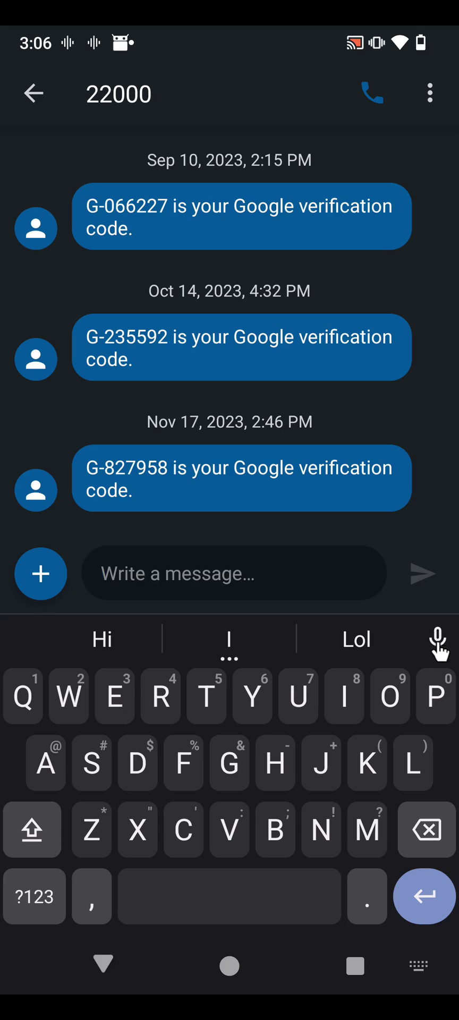
{"action": "left_click", "coordinate": [438, 642]}
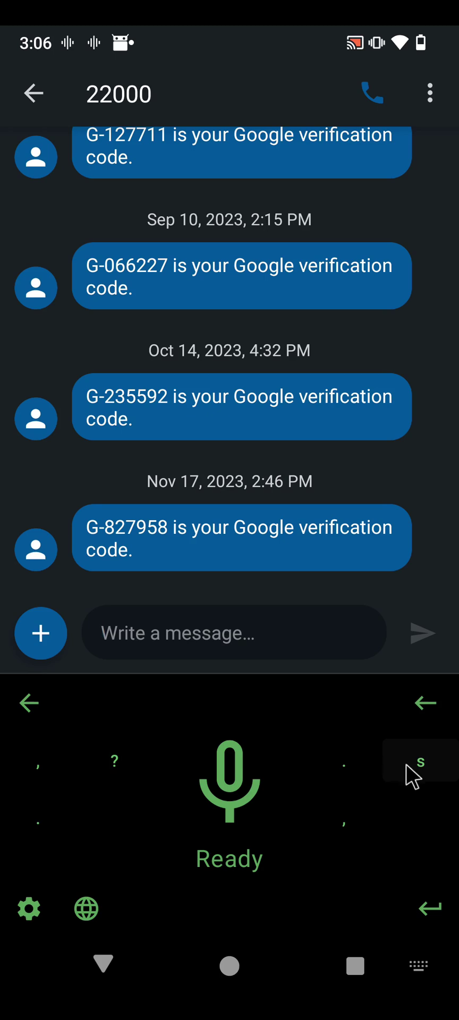
Dictate a fresh reply with Sayboard's microphone, ending 'turn that off because it only'
{"action": "left_click", "coordinate": [253, 792]}
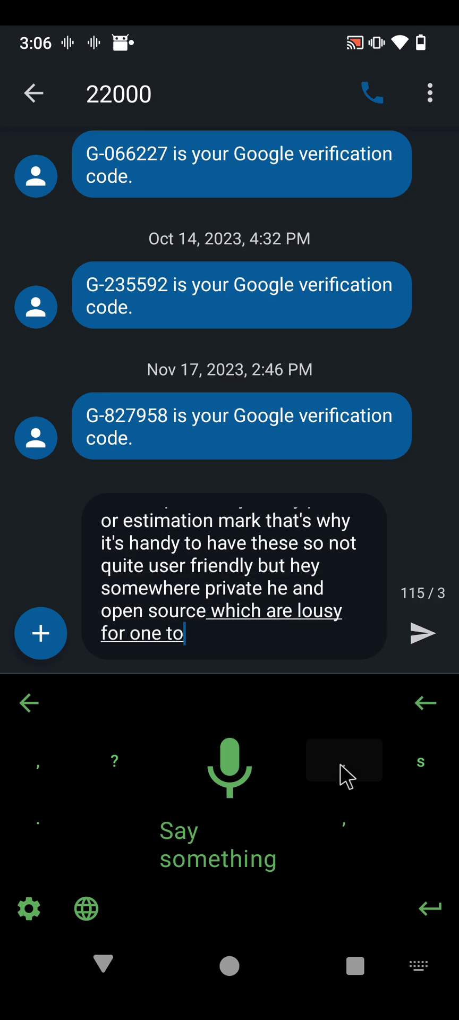
{"action": "left_click", "coordinate": [238, 788]}
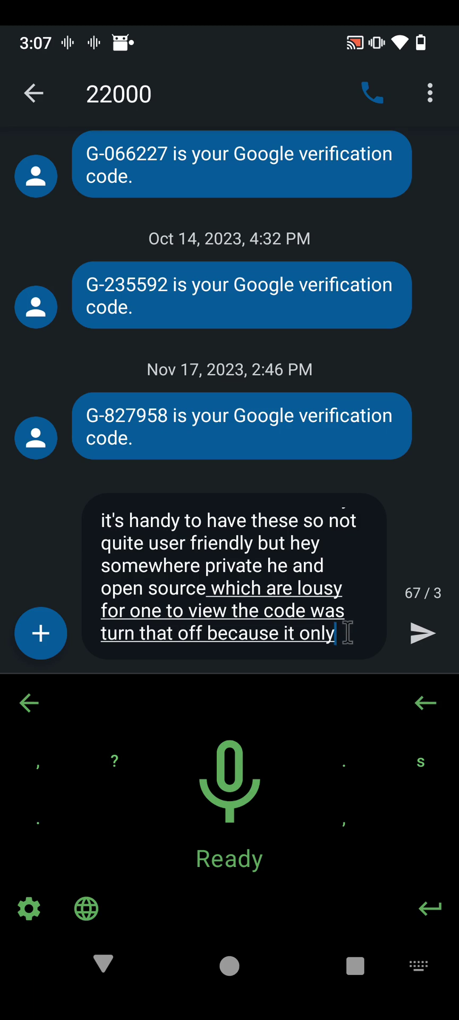
{"action": "left_click", "coordinate": [222, 783]}
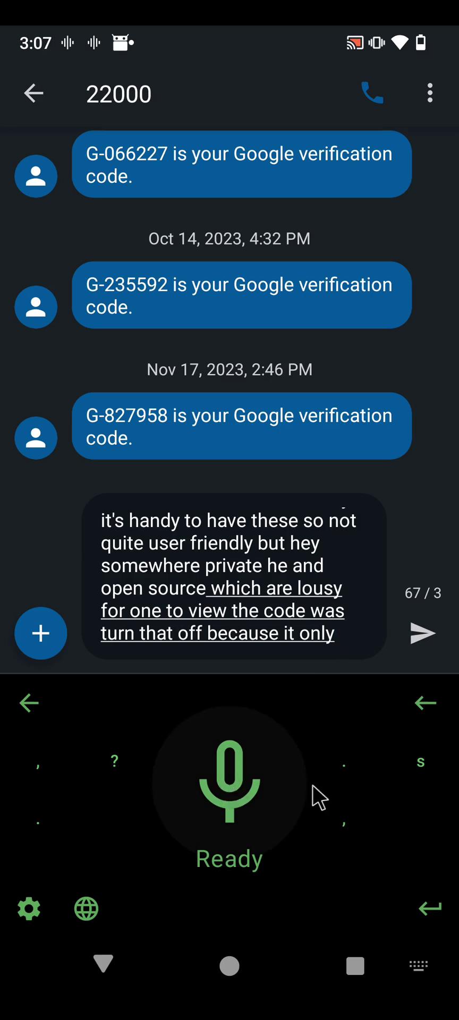